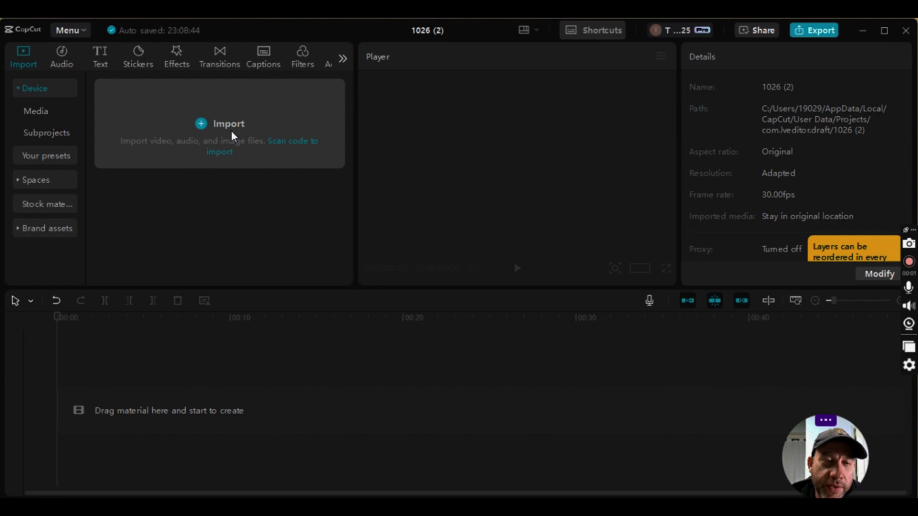
Import the screen recording 1026 (2)-1.mp4 into the project's media.
left_click(232, 132)
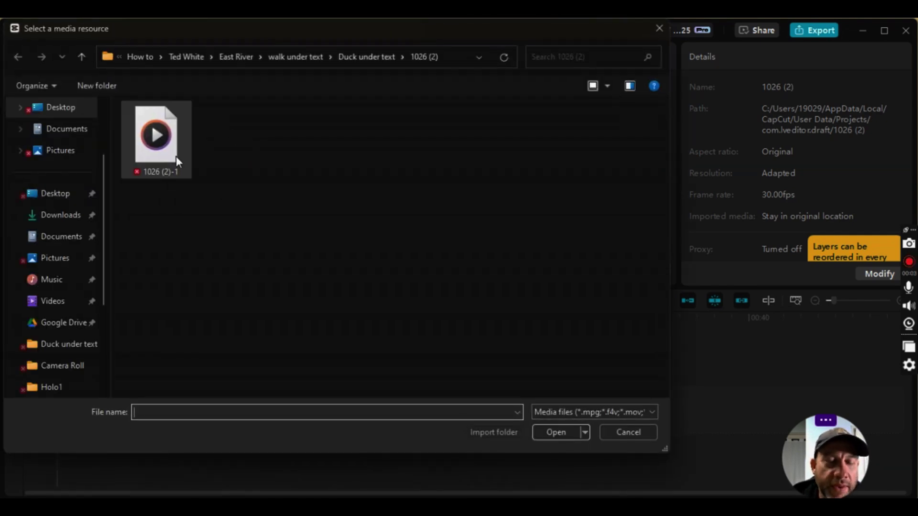
left_click(168, 151)
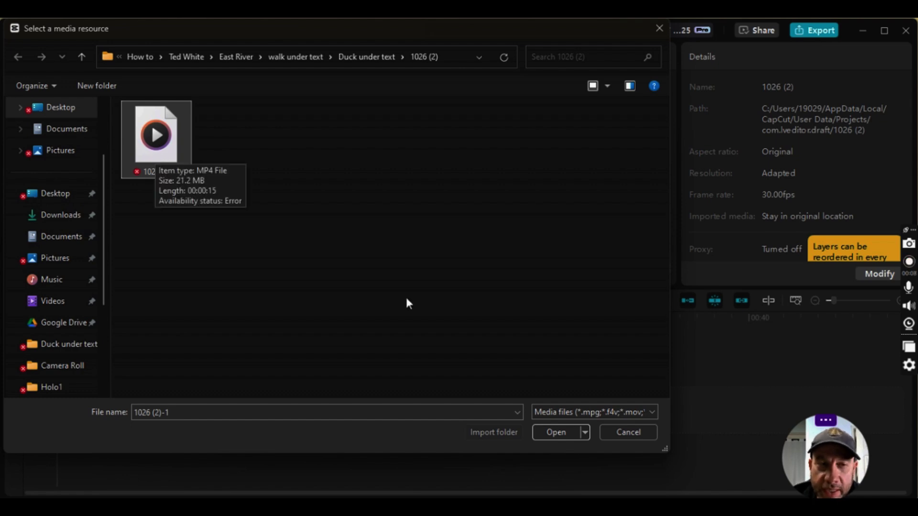
left_click(564, 430)
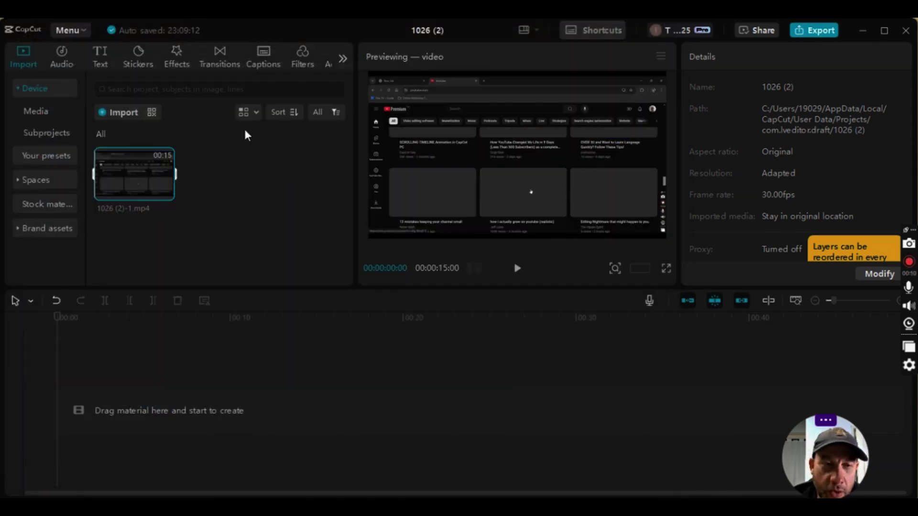
Import the desk video Holo1-1.mp4 from the Holo1 folder under Duck under text.
left_click(127, 110)
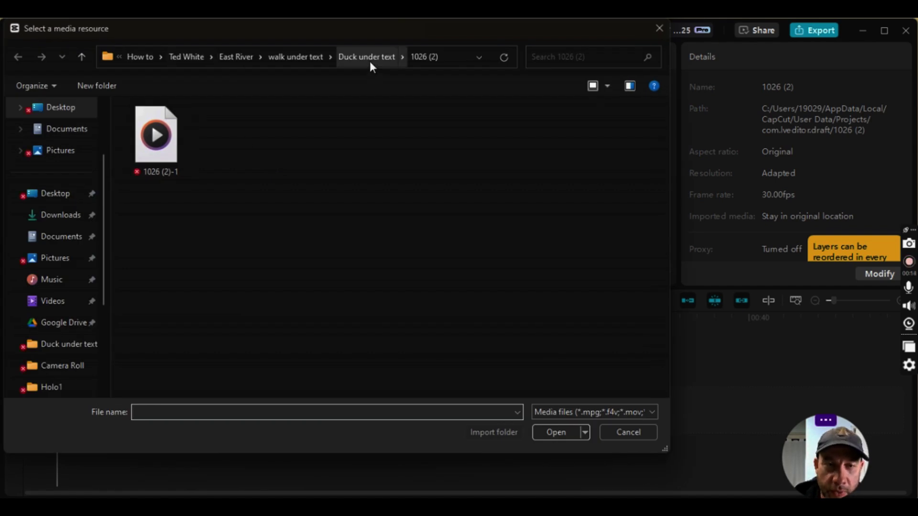
left_click(369, 61)
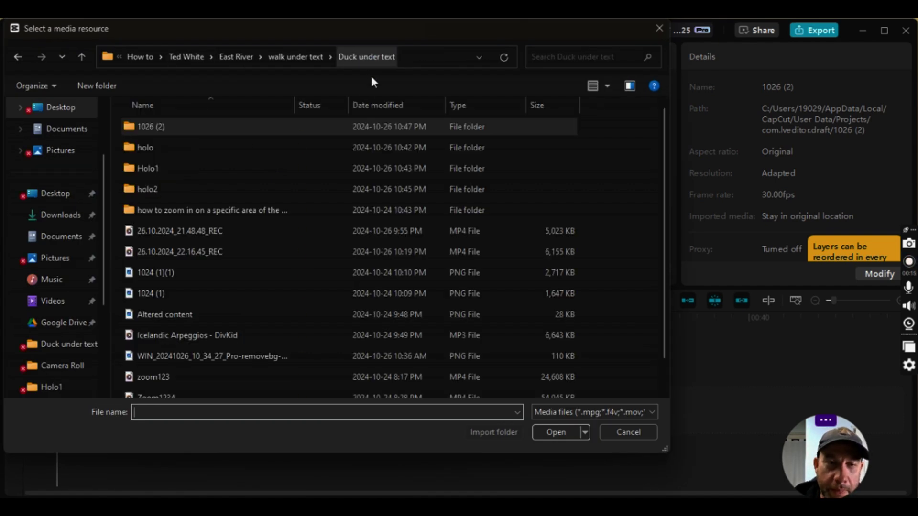
left_click(195, 168)
double_click(195, 164)
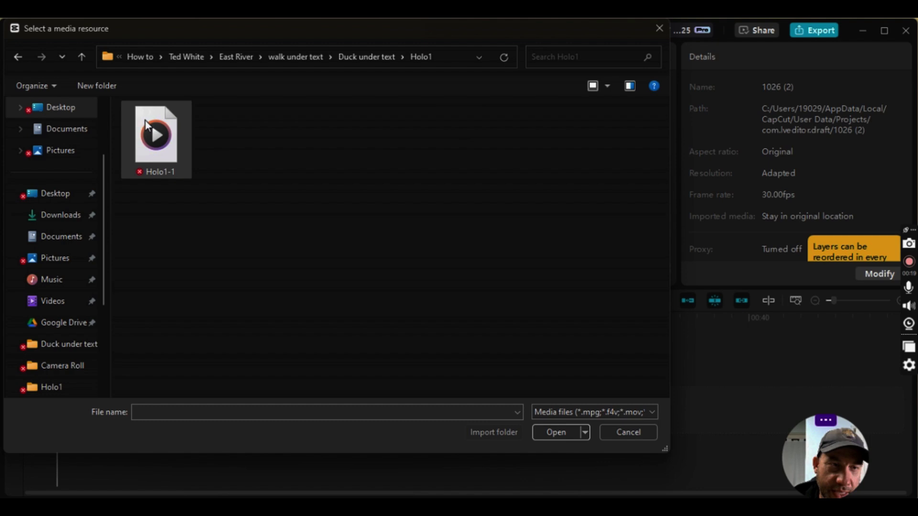
left_click(570, 434)
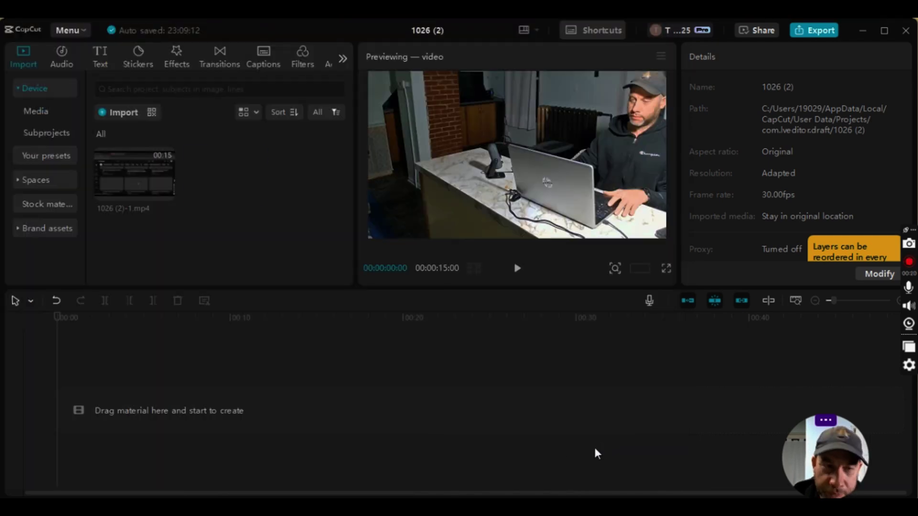
left_click(249, 257)
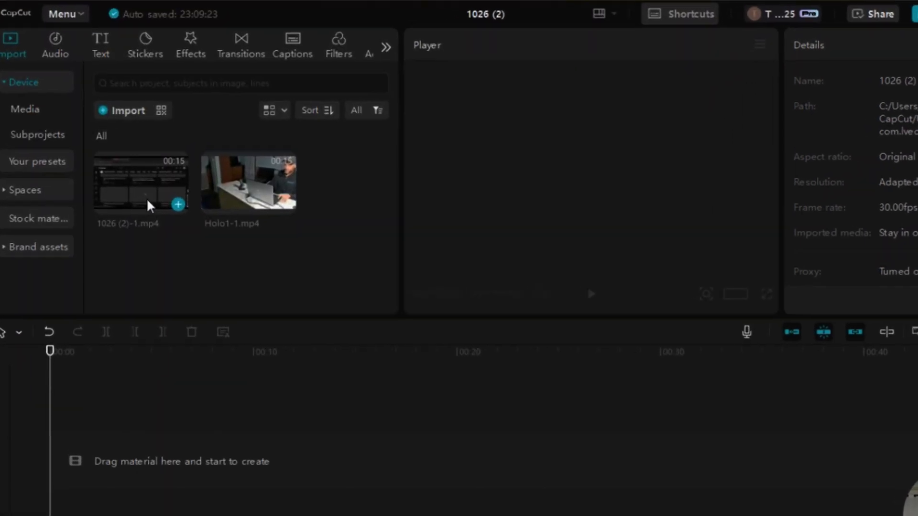
left_click(147, 201)
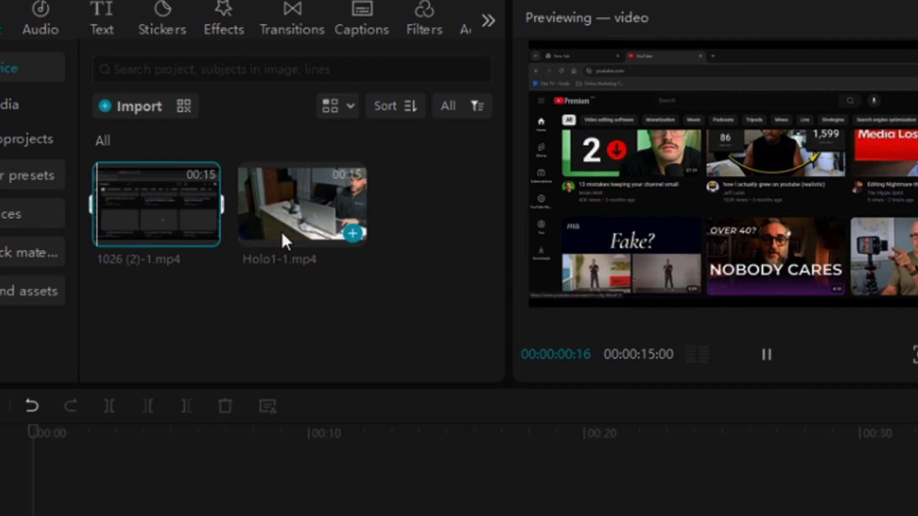
left_click(285, 203)
left_click(183, 208)
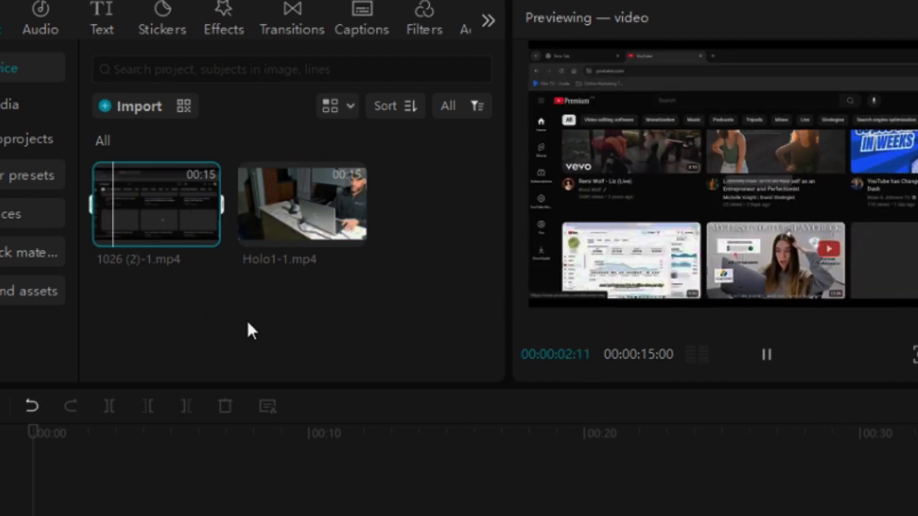
mouse_move(186, 231)
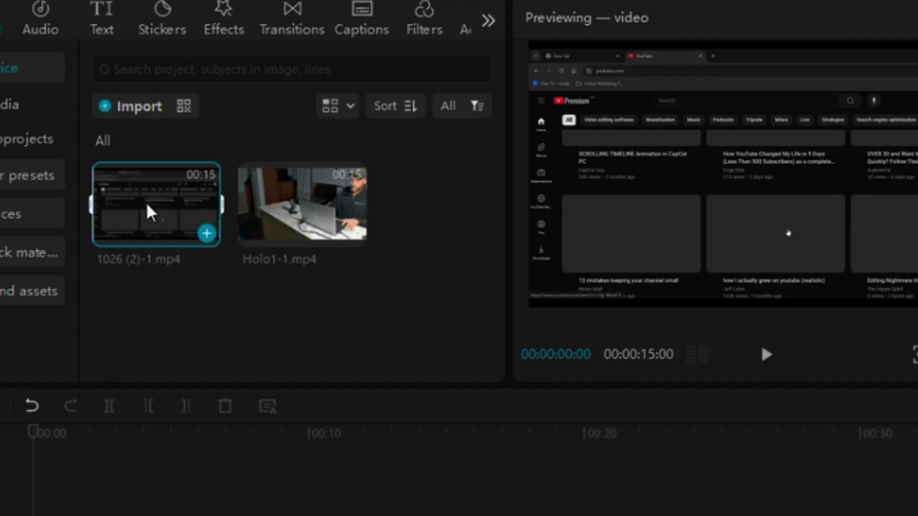
left_click_drag(146, 202, 490, 410)
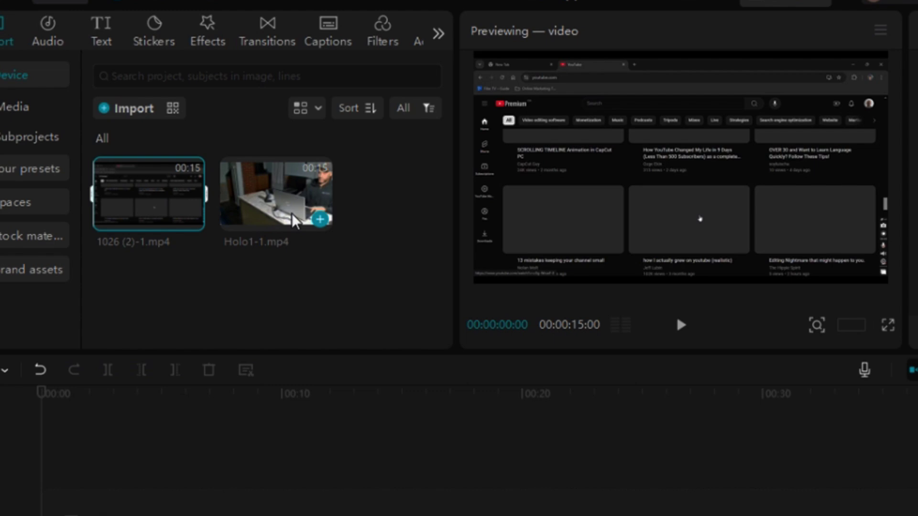
Place Holo1-1.mp4 on the main track and 1026 (2)-1.mp4 on a track above it.
left_click_drag(291, 213, 167, 506)
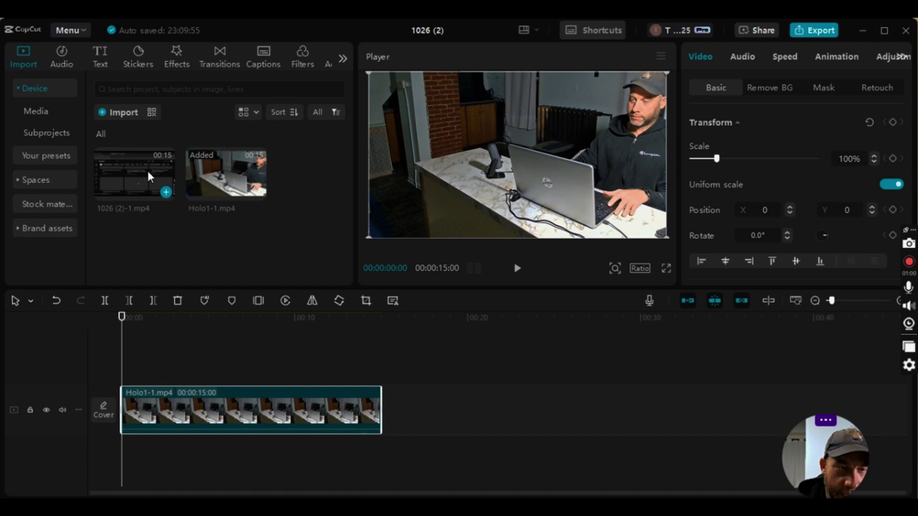
left_click_drag(147, 168, 134, 374)
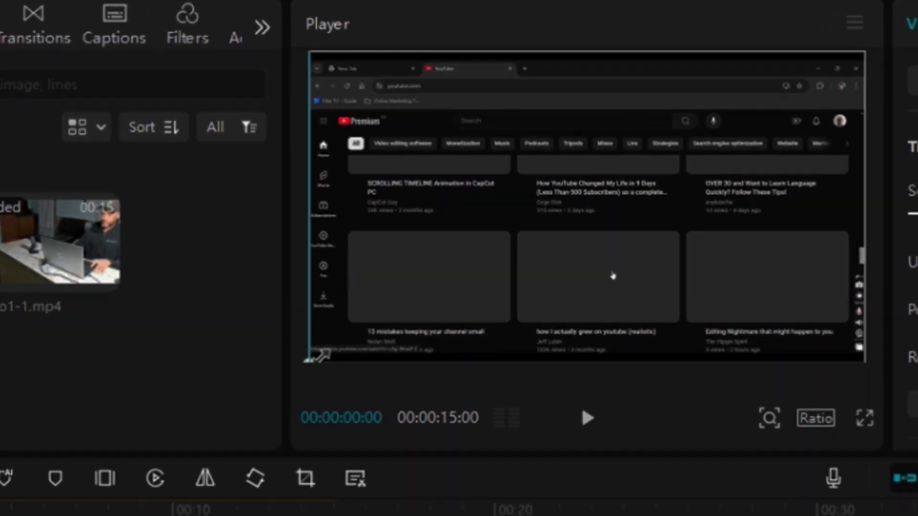
Shrink the screen-recording overlay and move it over the laptop area.
left_click_drag(321, 356, 502, 232)
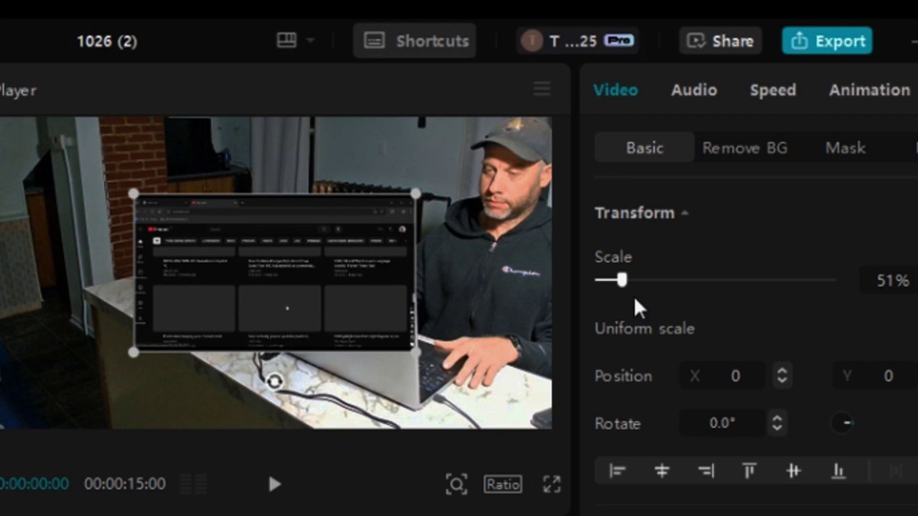
left_click_drag(622, 278, 616, 279)
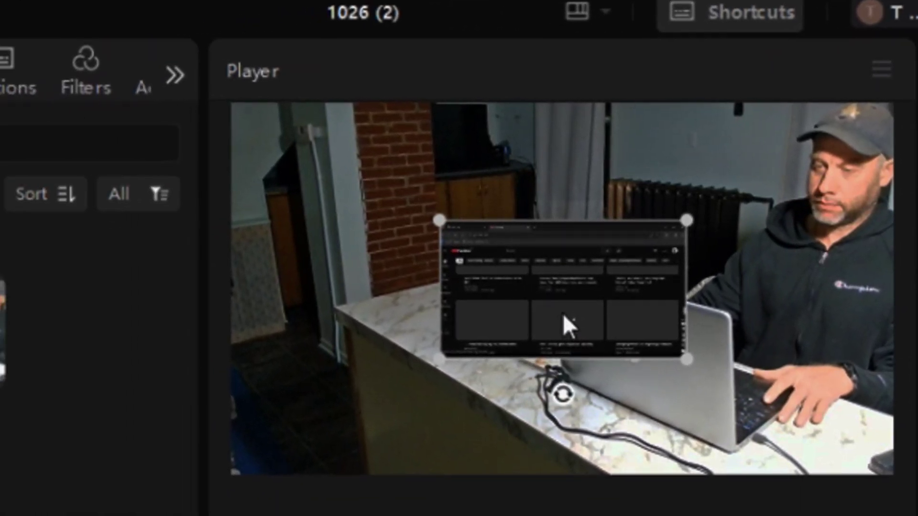
left_click_drag(563, 313, 624, 266)
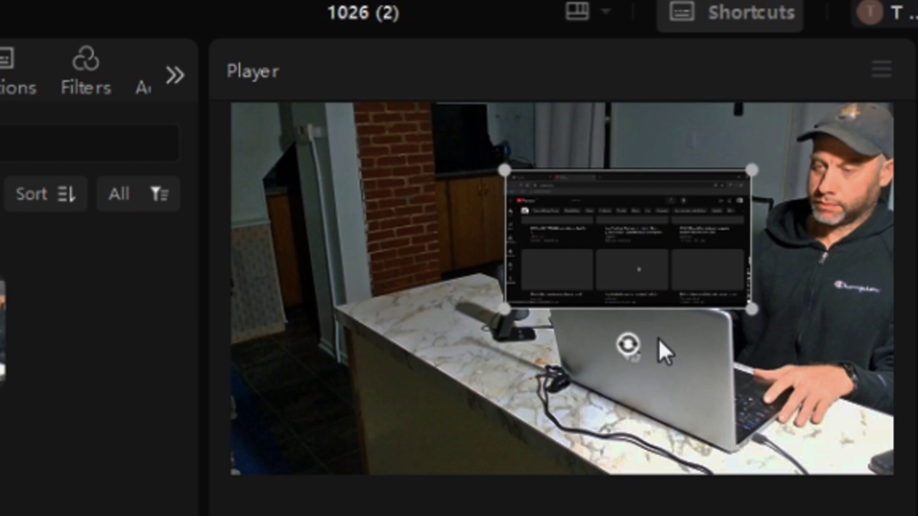
Tilt the overlay to 14.5° and refine it to 30% scale at position 498, 321.
left_click_drag(625, 343, 604, 338)
left_click_drag(601, 288, 630, 264)
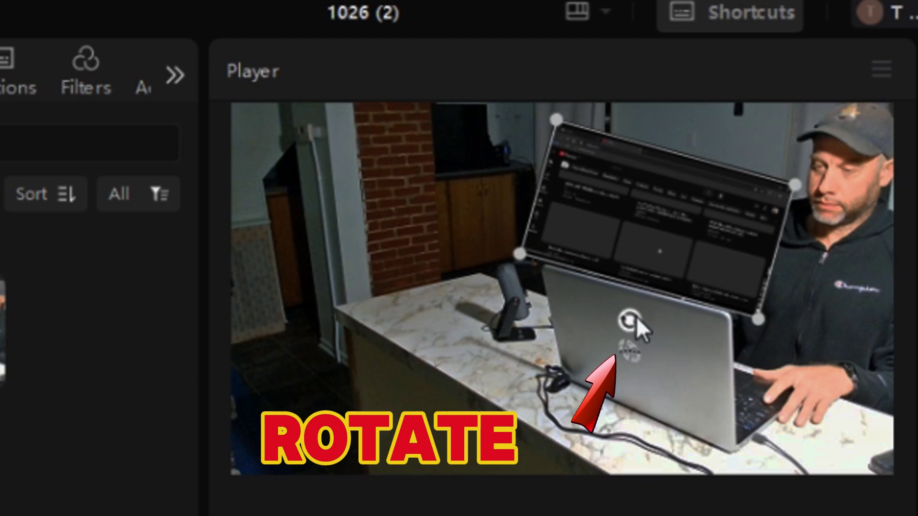
left_click_drag(627, 317, 628, 317)
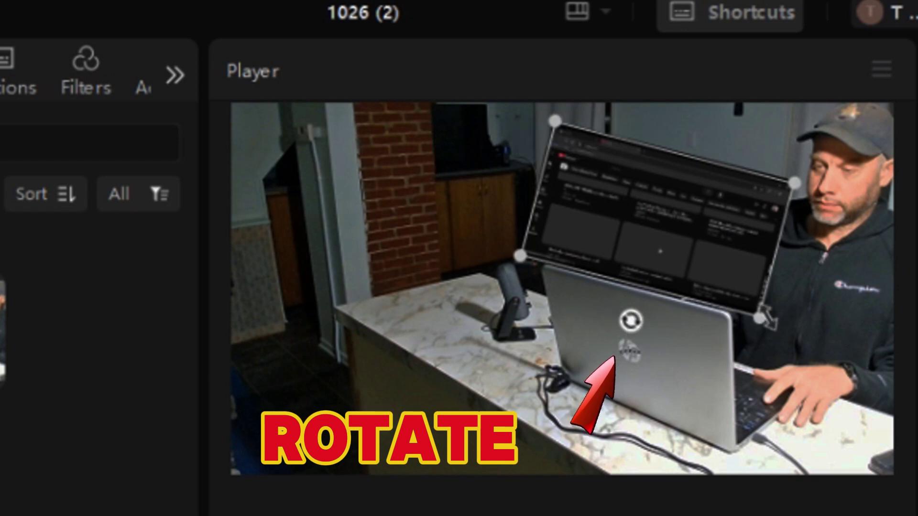
left_click_drag(761, 316, 738, 300)
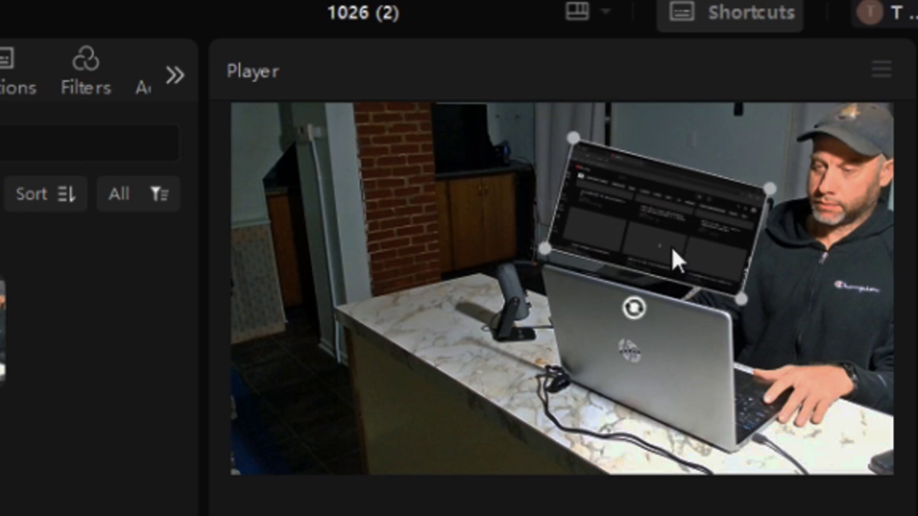
left_click_drag(666, 241, 663, 253)
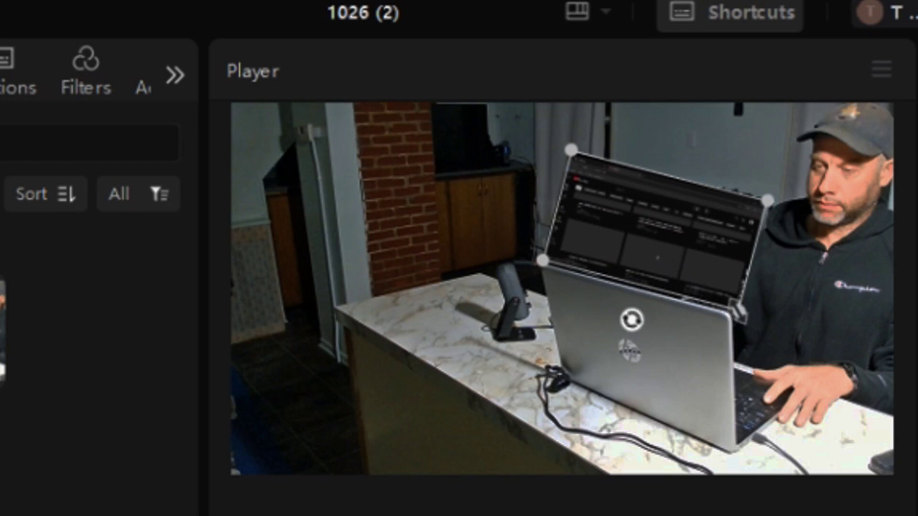
left_click_drag(738, 311, 736, 310)
left_click_drag(661, 252, 657, 254)
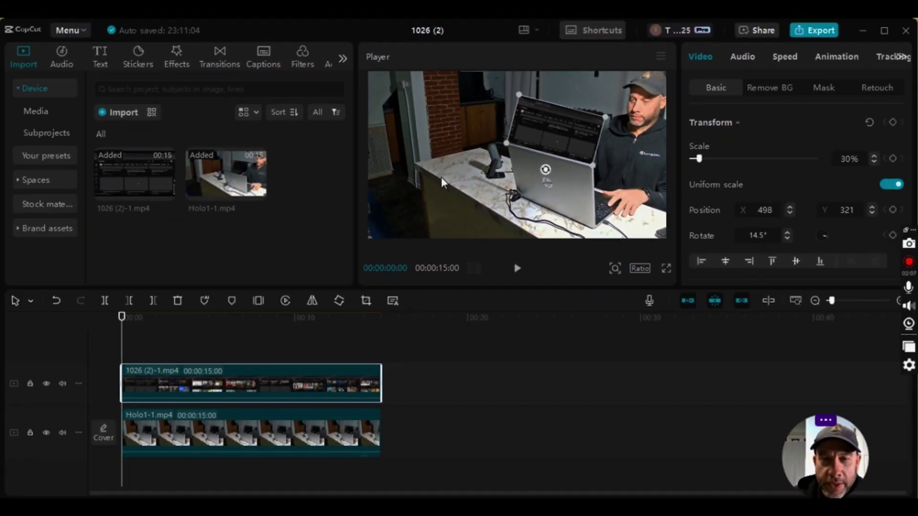
scroll(774, 177, "down", 2)
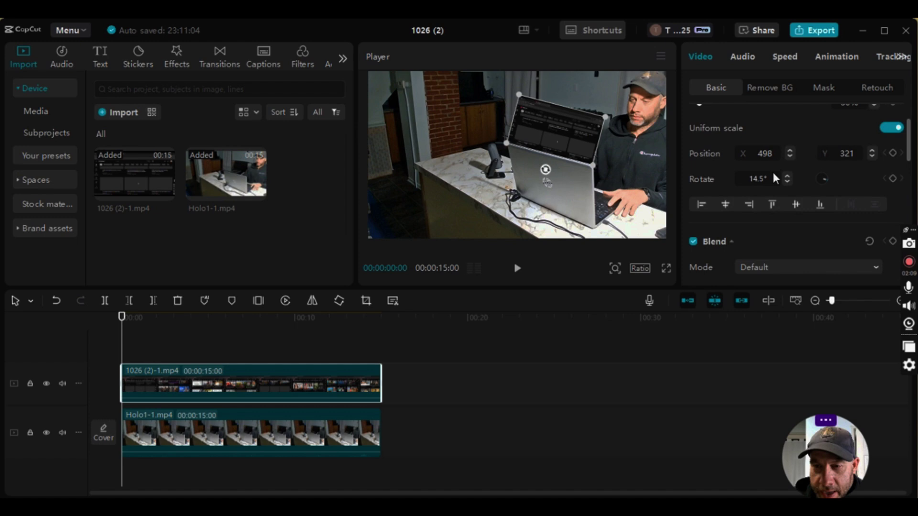
scroll(773, 178, "down", 3)
scroll(772, 186, "down", 2)
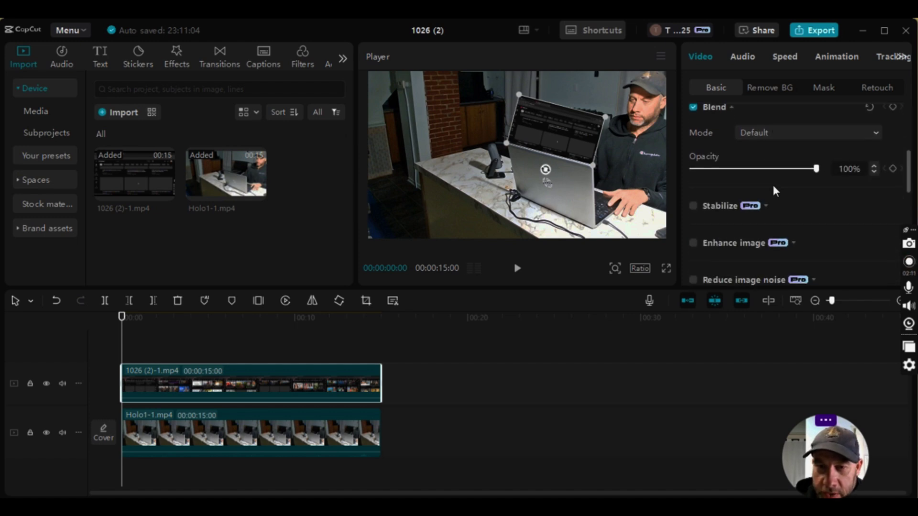
left_click(701, 56)
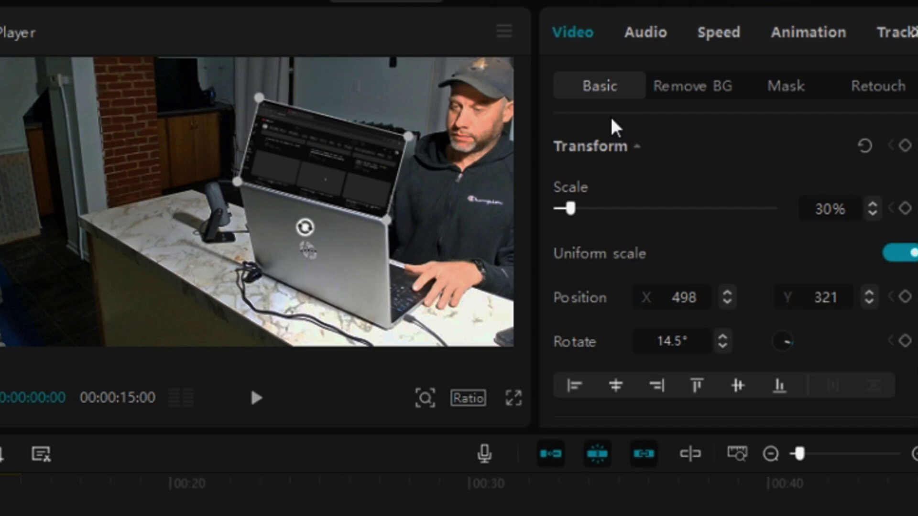
scroll(611, 128, "down", 5)
scroll(626, 156, "down", 3)
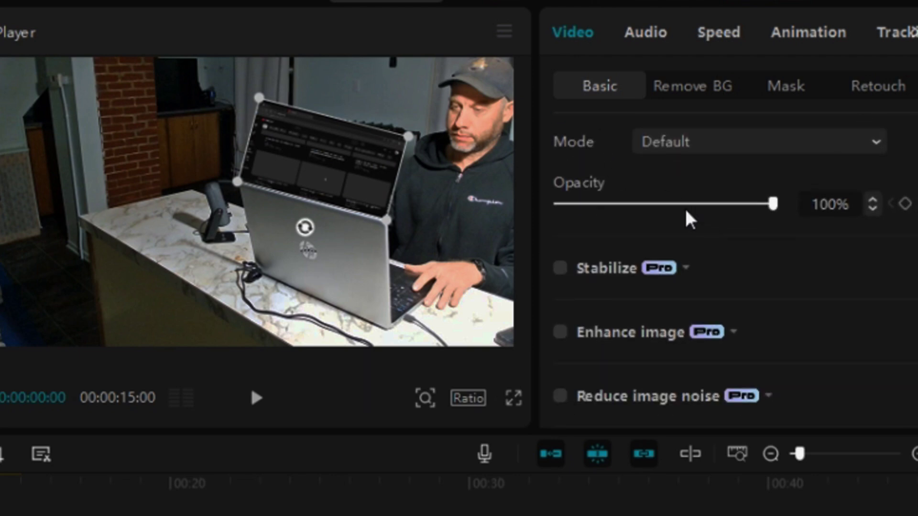
scroll(600, 158, "up", 3)
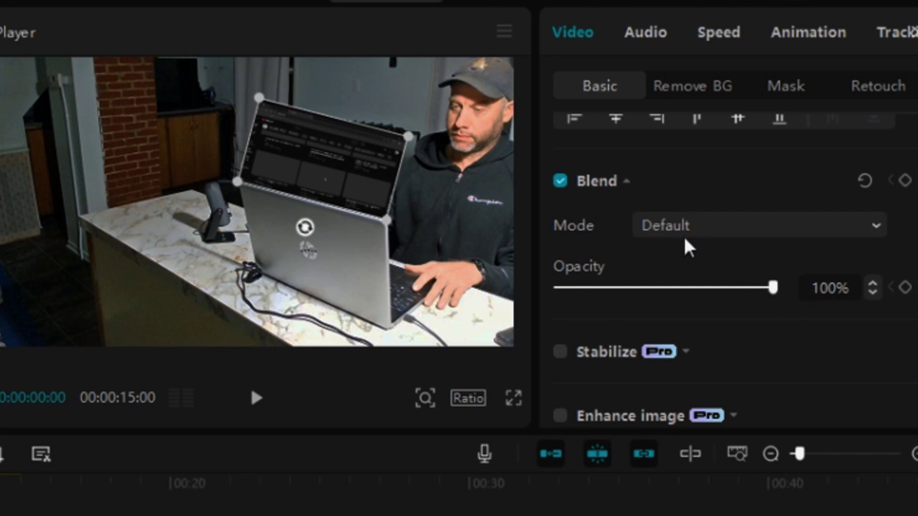
left_click(697, 232)
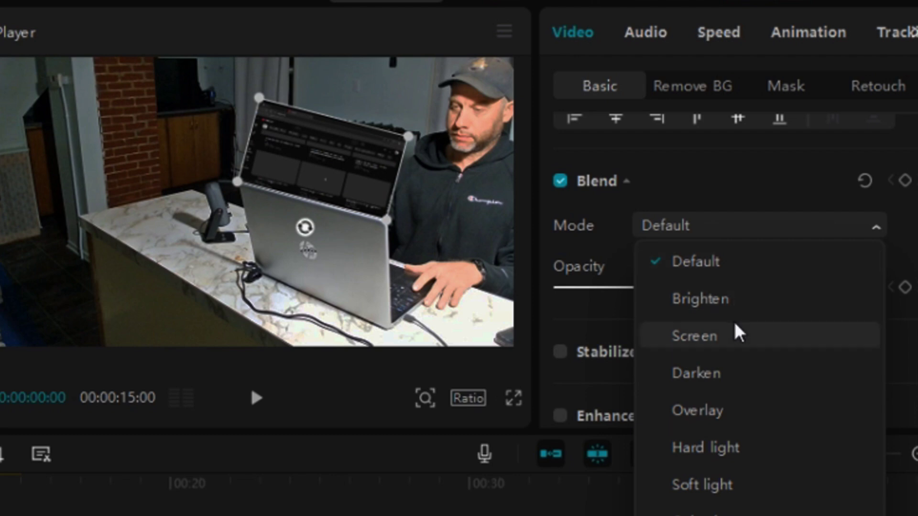
left_click(740, 310)
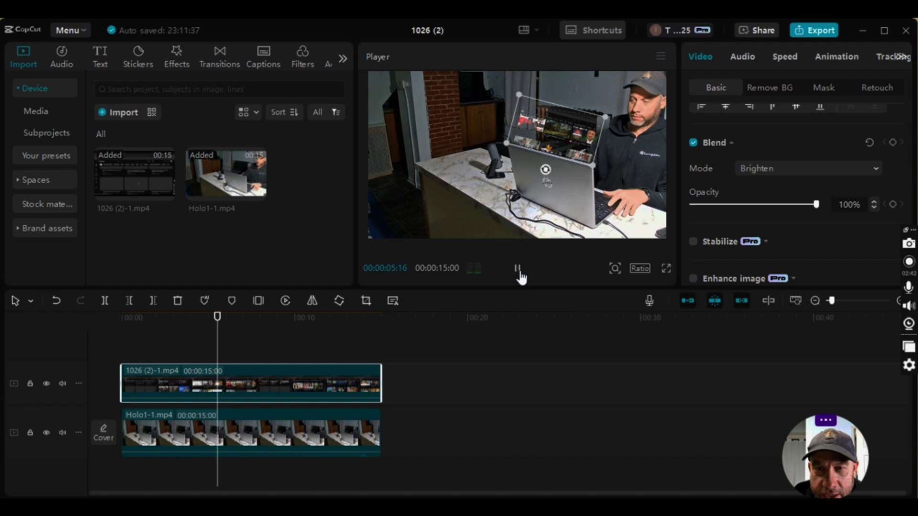
left_click(519, 277)
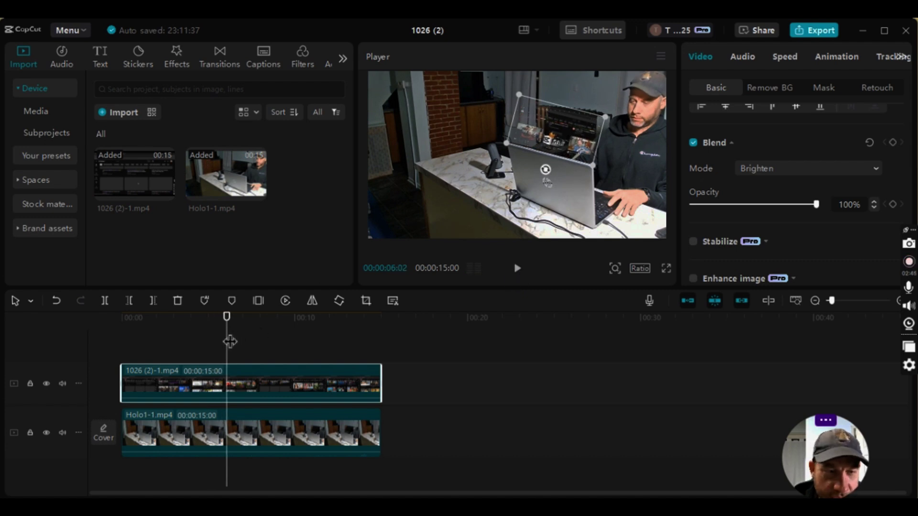
key("Left")
key("Left")
left_click_drag(215, 338, 101, 301)
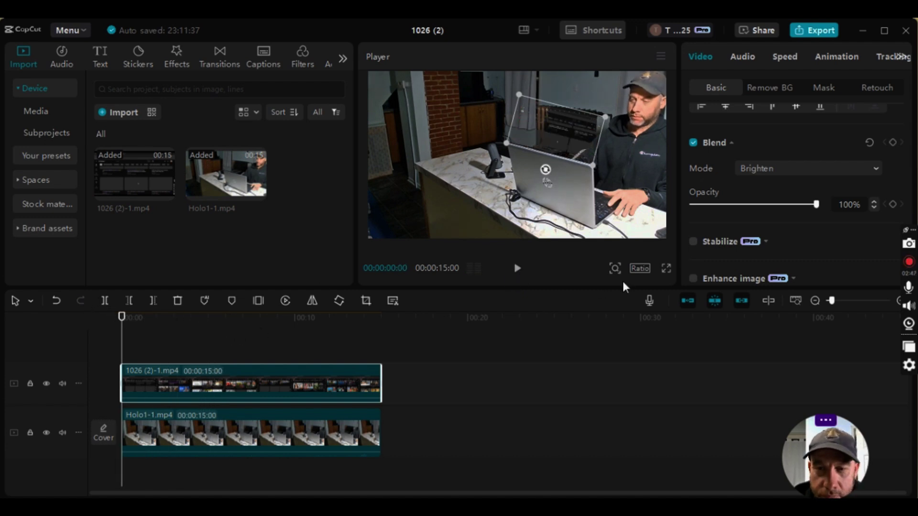
left_click(667, 271)
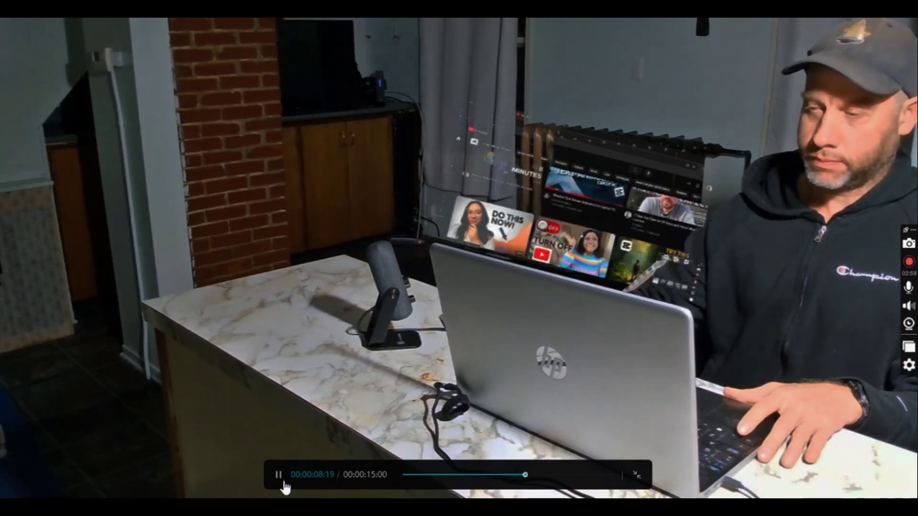
left_click(281, 479)
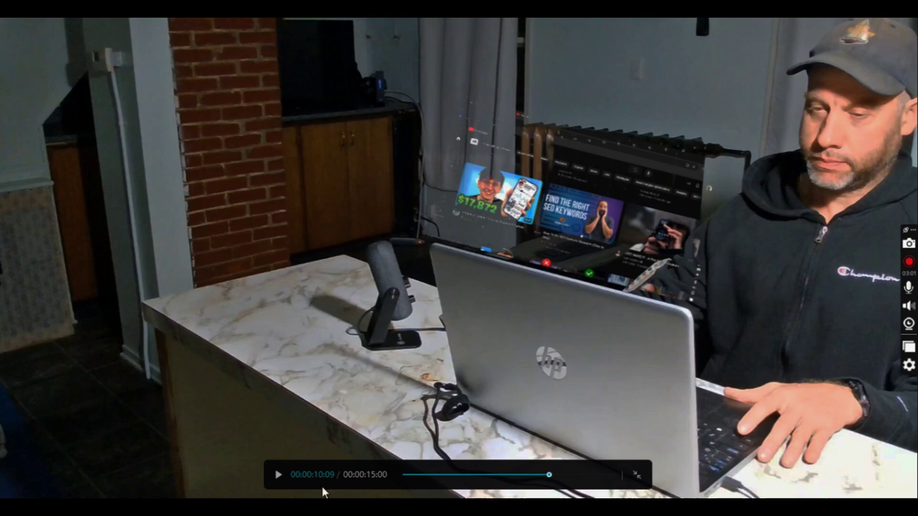
left_click(637, 476)
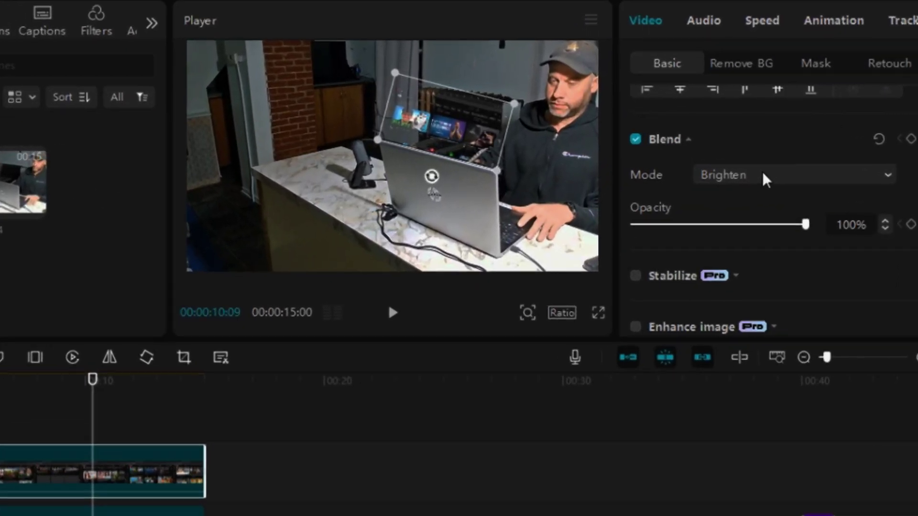
Set the overlay's Blend mode to Screen at 100% opacity and preview it full screen from the start.
left_click(778, 226)
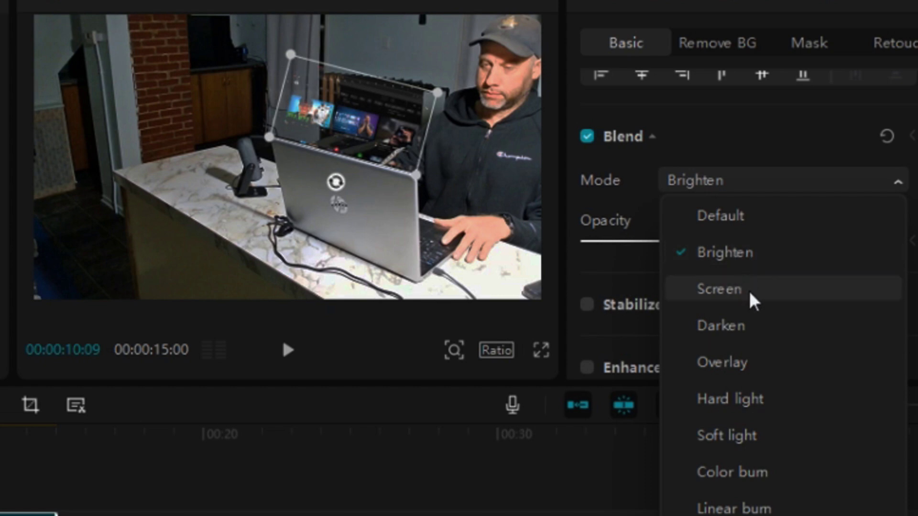
left_click(719, 289)
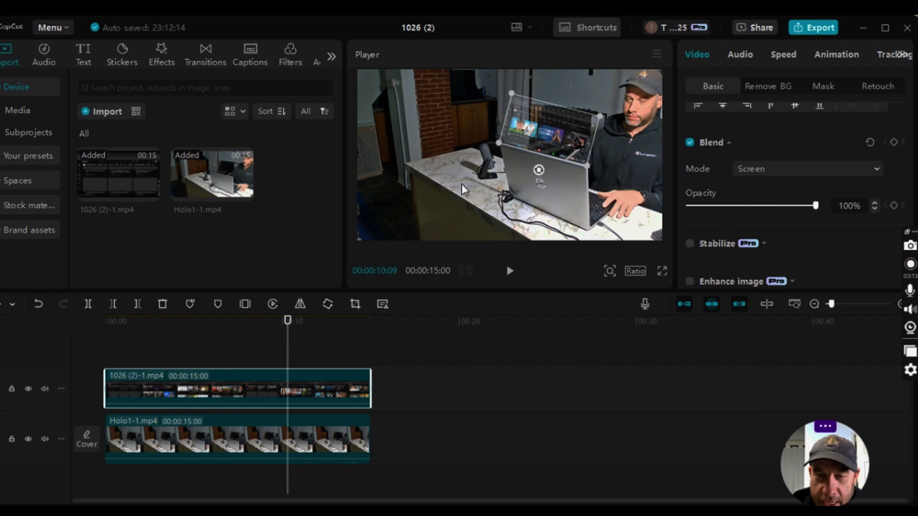
left_click_drag(287, 354, 290, 354)
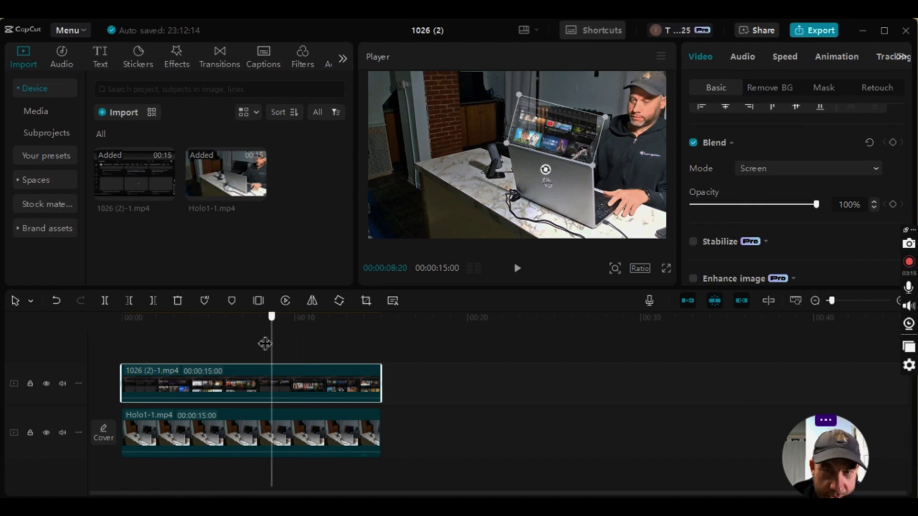
left_click_drag(264, 343, 122, 343)
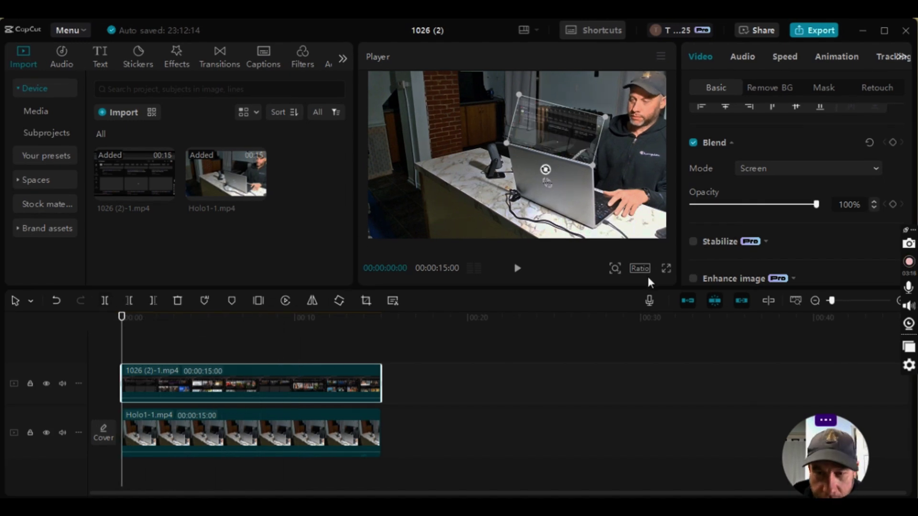
left_click(666, 268)
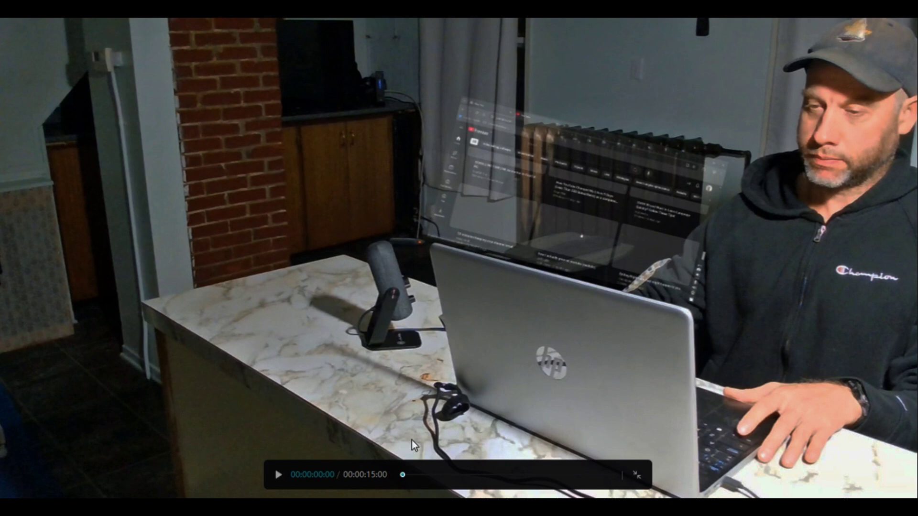
left_click(278, 475)
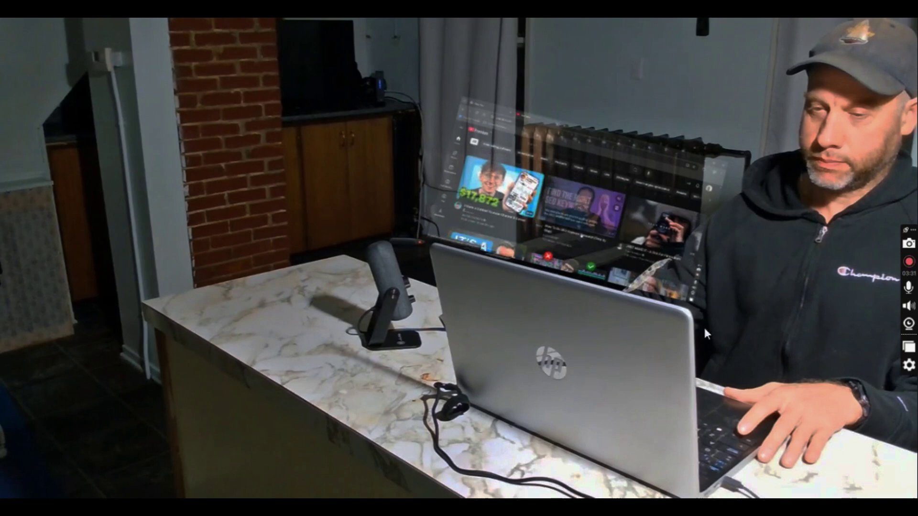
mouse_move(586, 282)
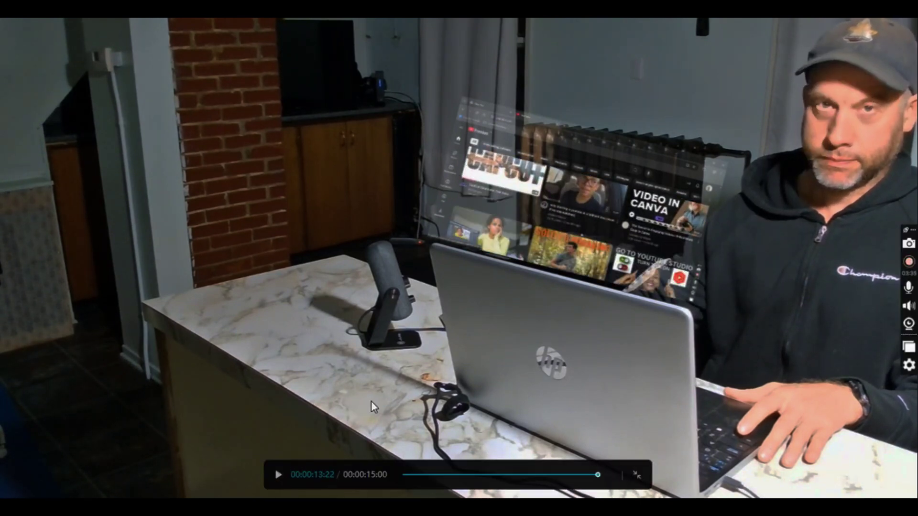
key("Escape")
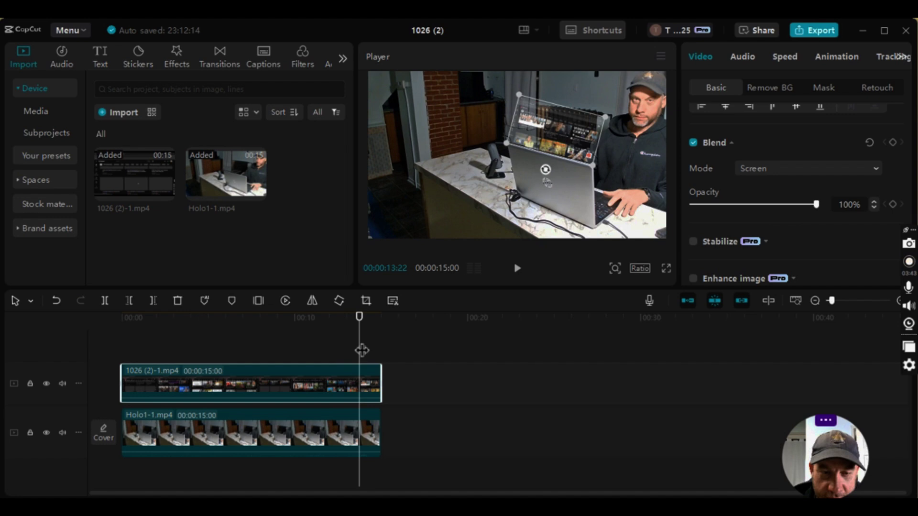
Set the overlay's Blend to Default at 39% opacity and preview it full screen from the start.
left_click(125, 319)
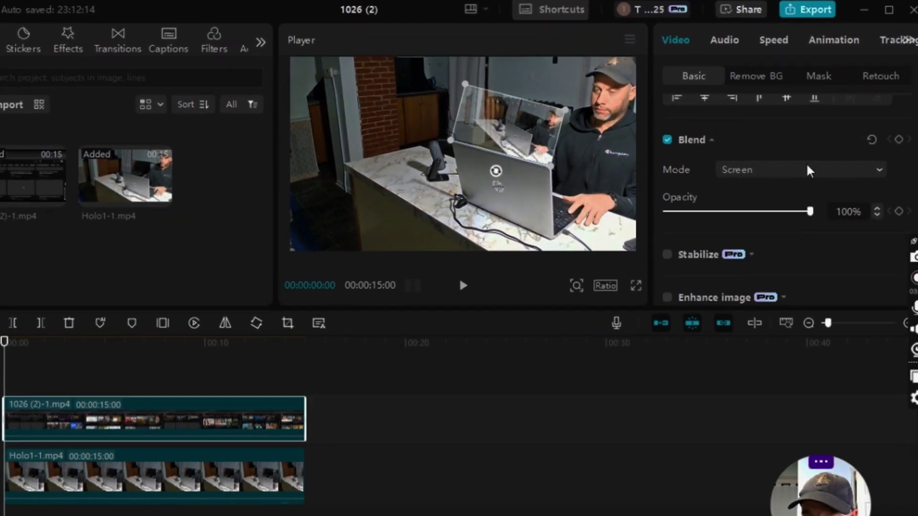
left_click(817, 168)
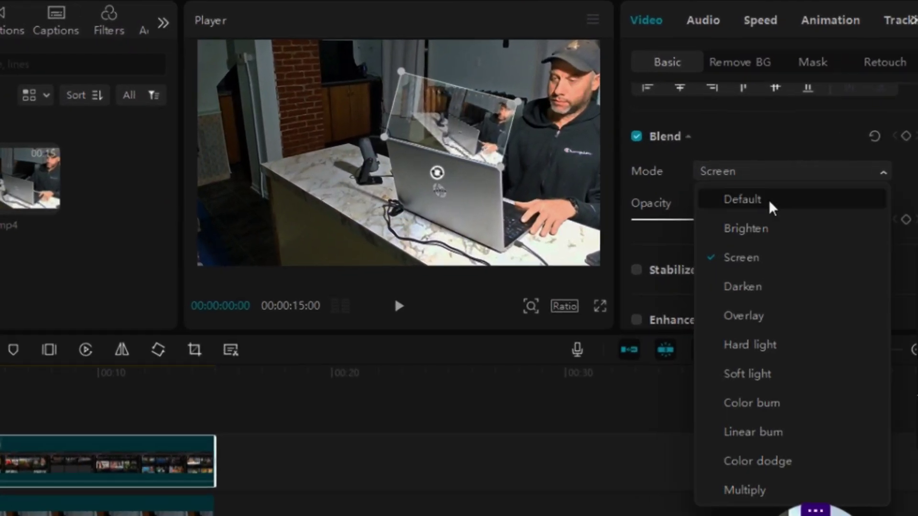
left_click(790, 192)
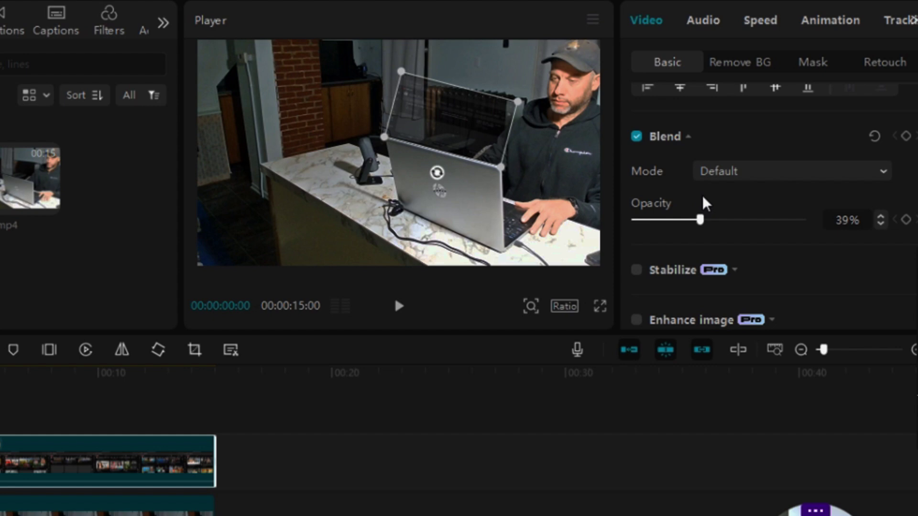
left_click(399, 306)
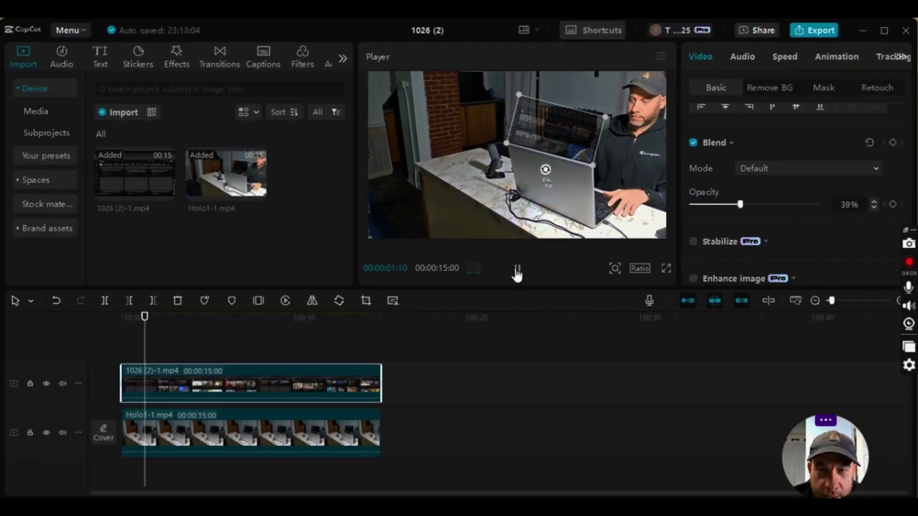
left_click(665, 267)
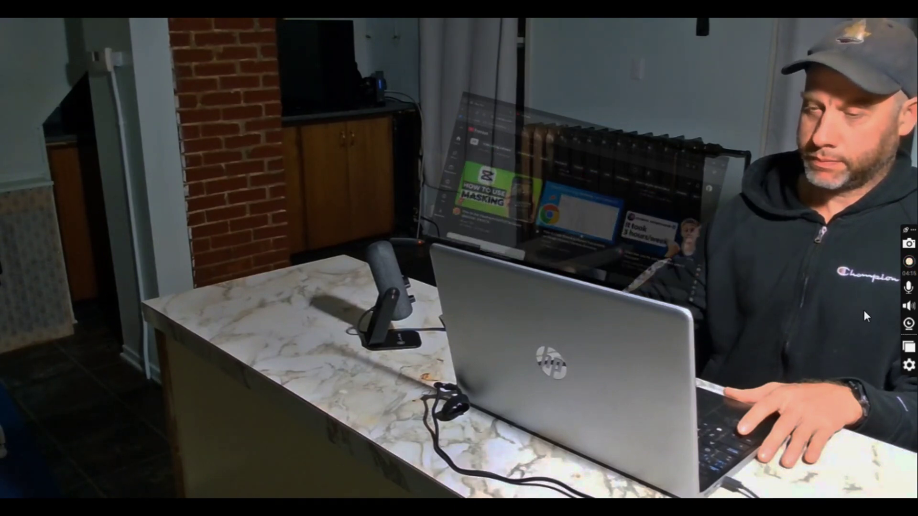
key("Escape")
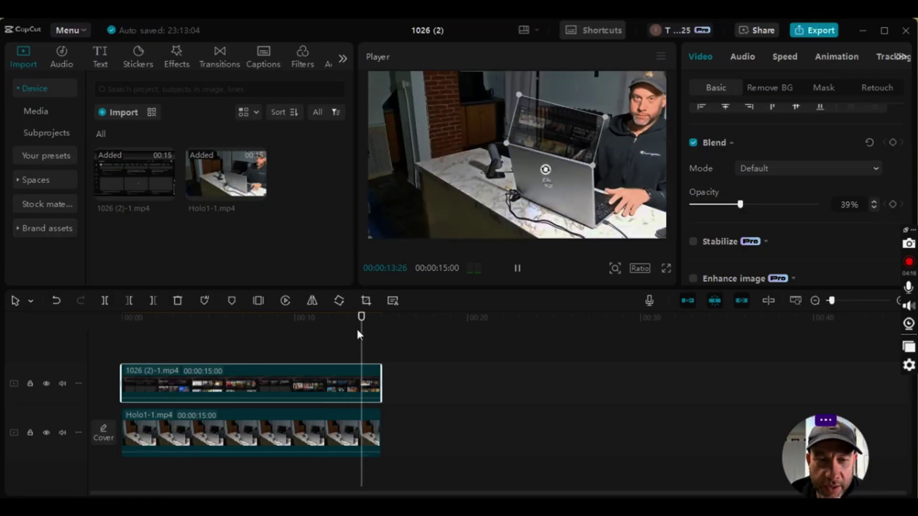
Return to the start and switch the overlay's blend mode from Brighten to Screen.
left_click(239, 330)
left_click(135, 333)
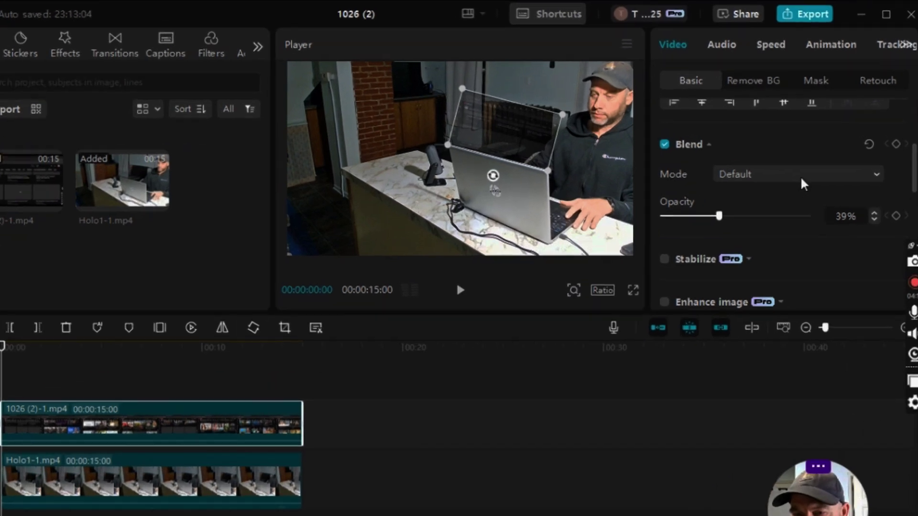
left_click(807, 168)
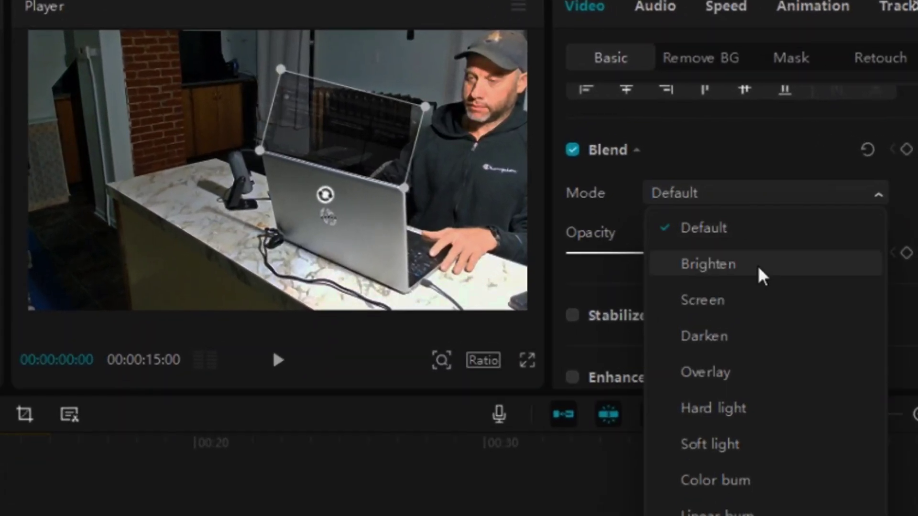
left_click(727, 265)
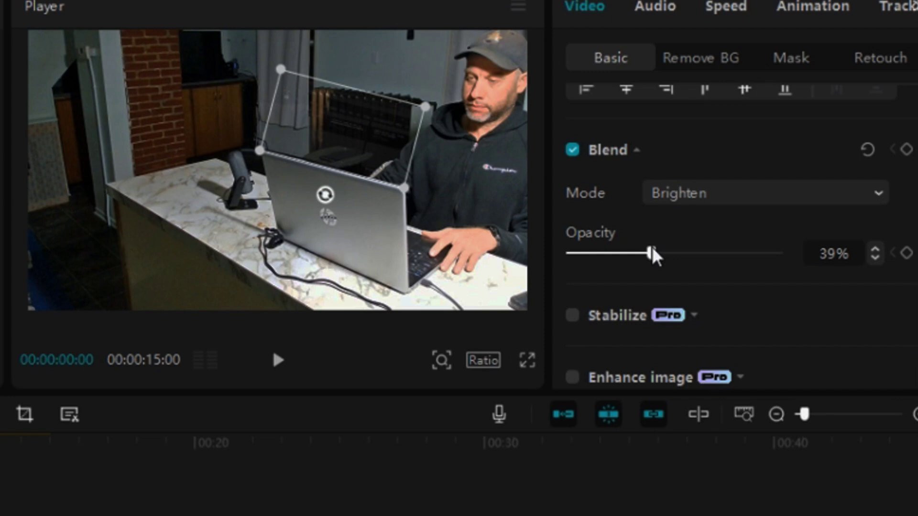
left_click(719, 196)
left_click(711, 301)
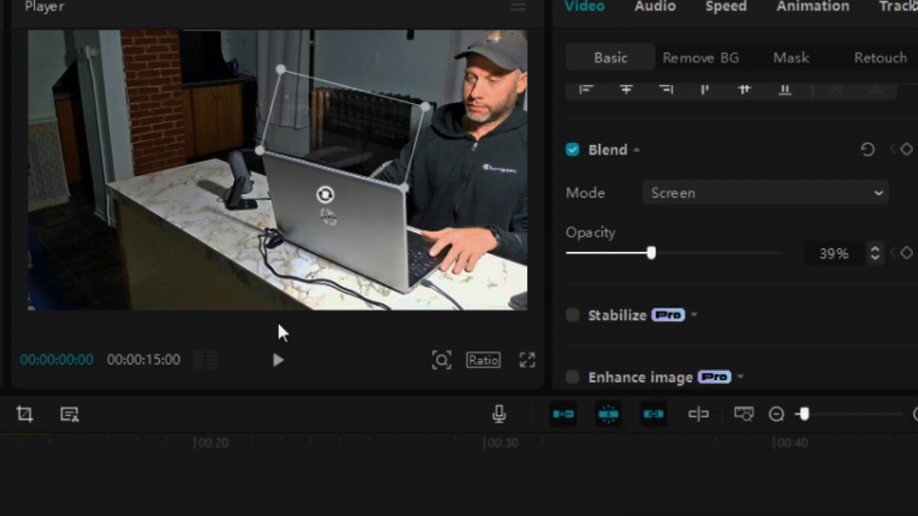
Preview the Screen blend at 64% opacity, including in full screen.
left_click(282, 366)
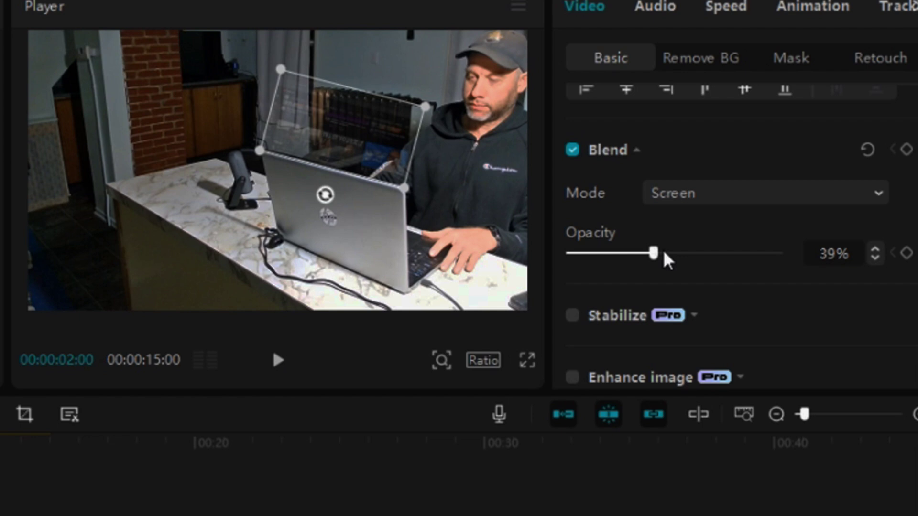
left_click(287, 365)
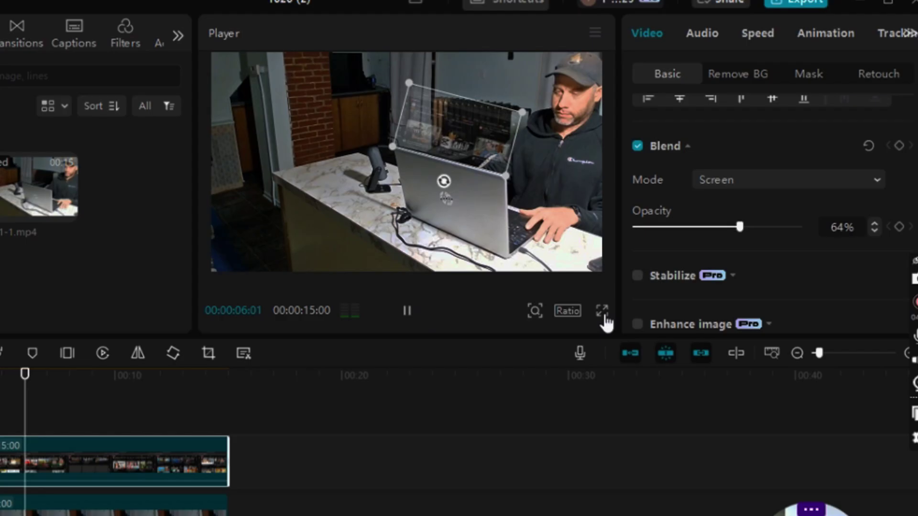
left_click(527, 360)
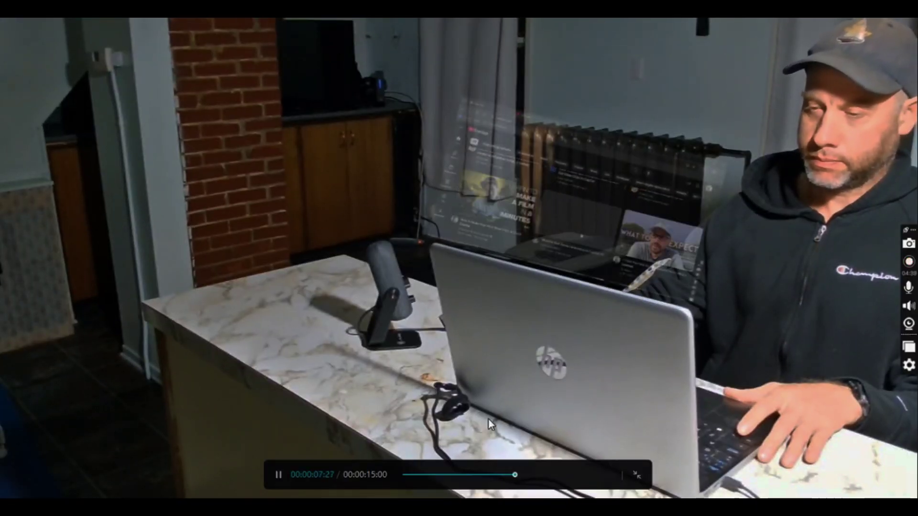
left_click(277, 475)
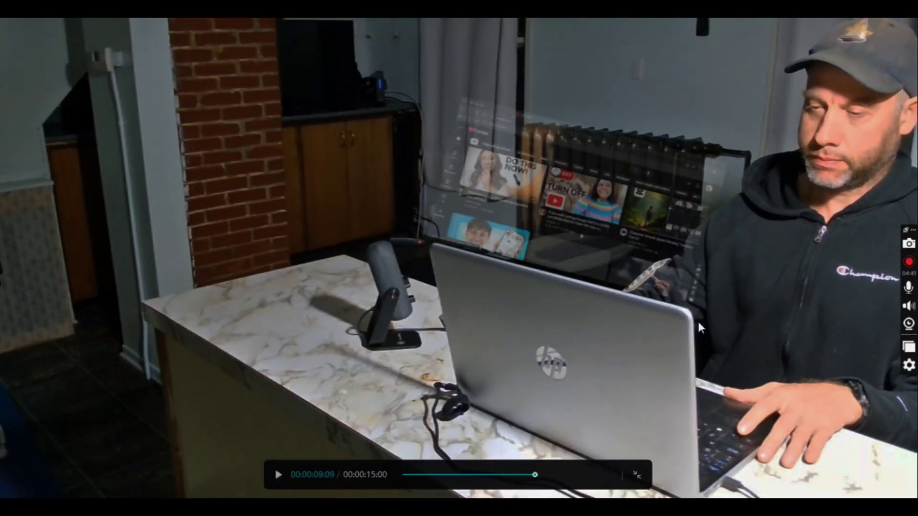
key("Escape")
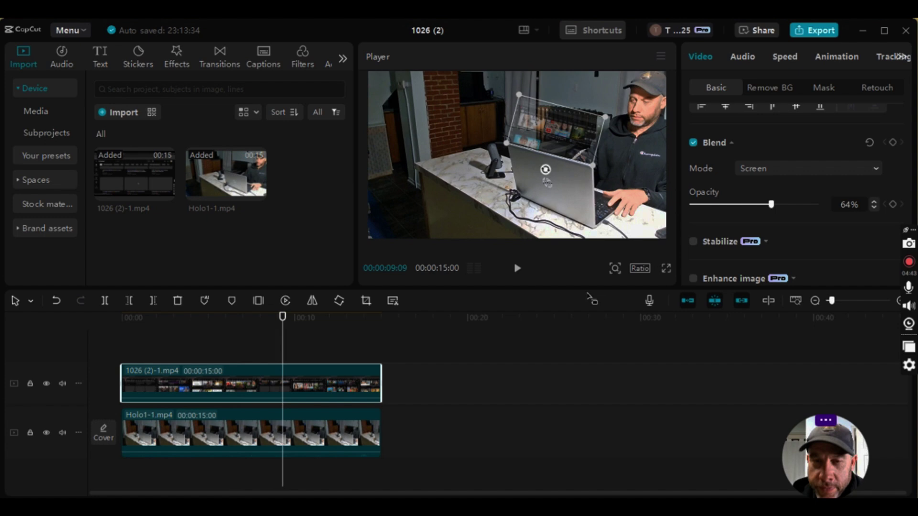
Scrub the playhead to the final frame at 00:00:15:00, showing the thumbs up.
left_click_drag(285, 349, 391, 354)
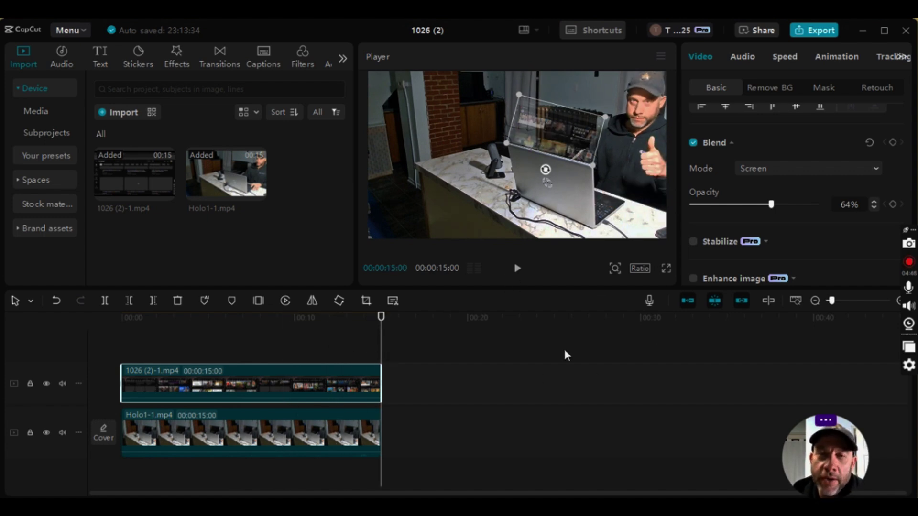